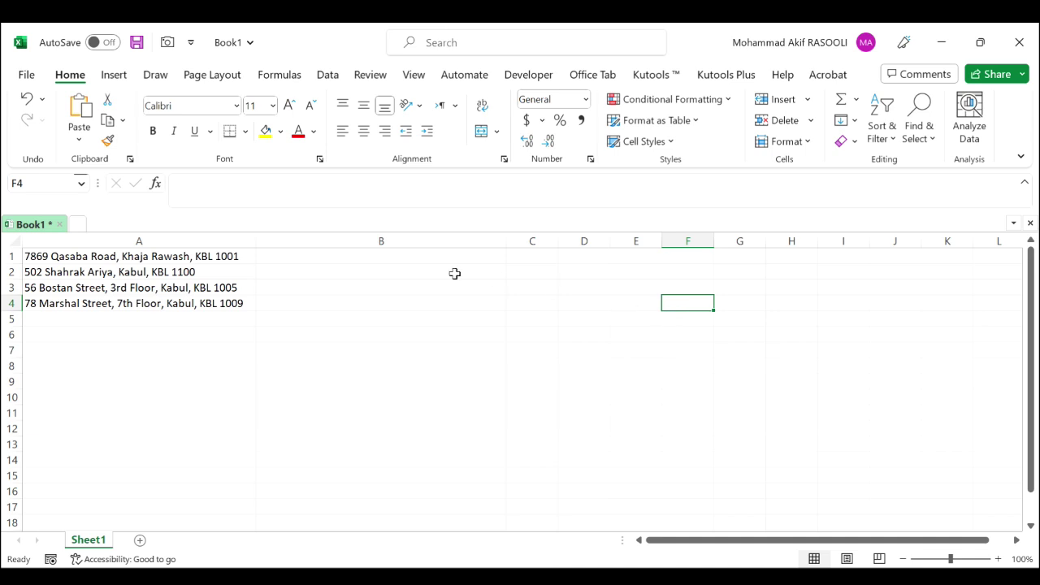
Step: Enter =FIND(" ",A1) in B1 to locate the first space in the A1 address
click(372, 257)
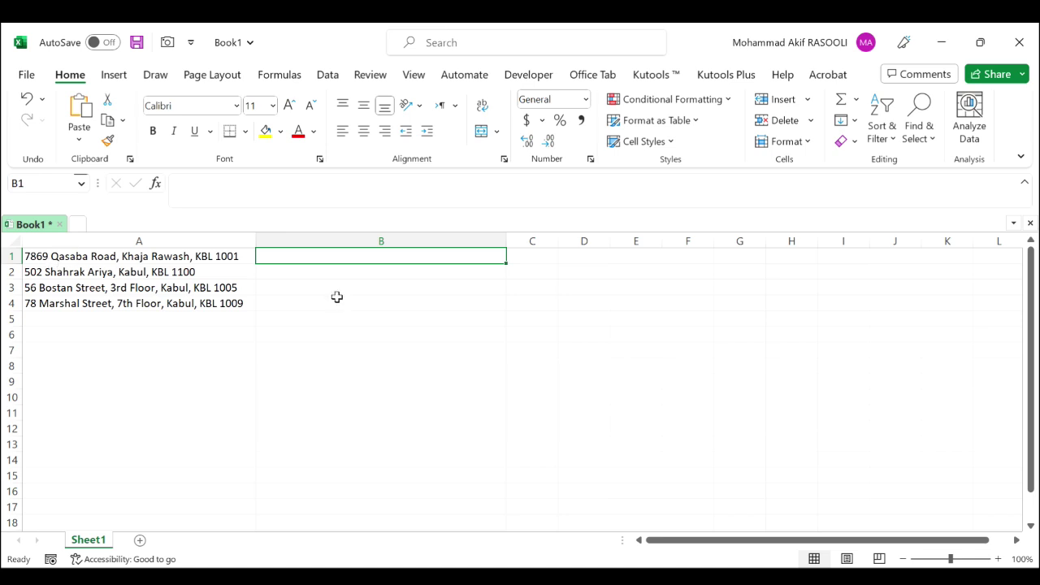
text(=fin)
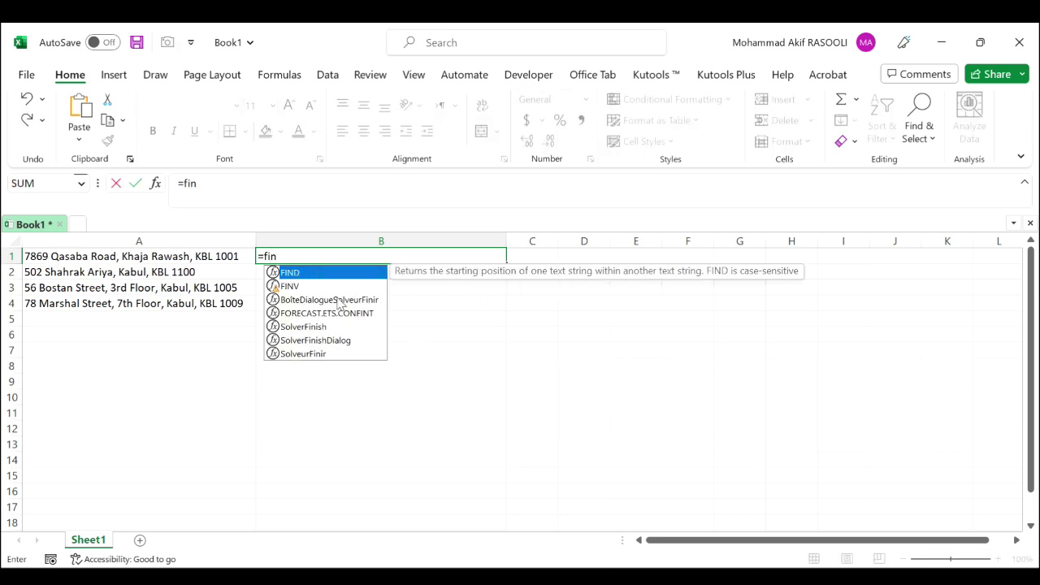
text(d)
key(Tab)
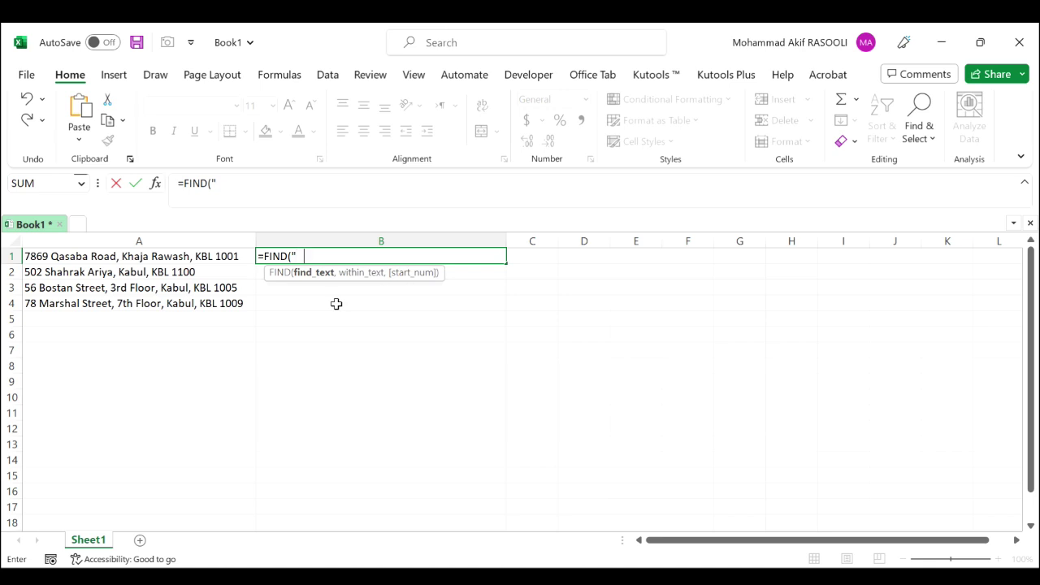
text(")
text(,)
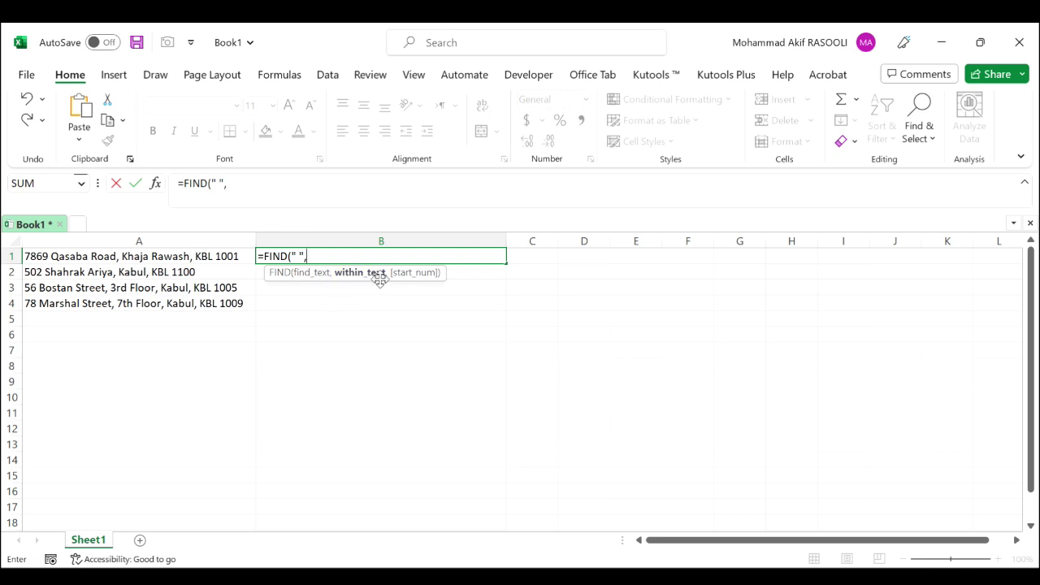
click(140, 256)
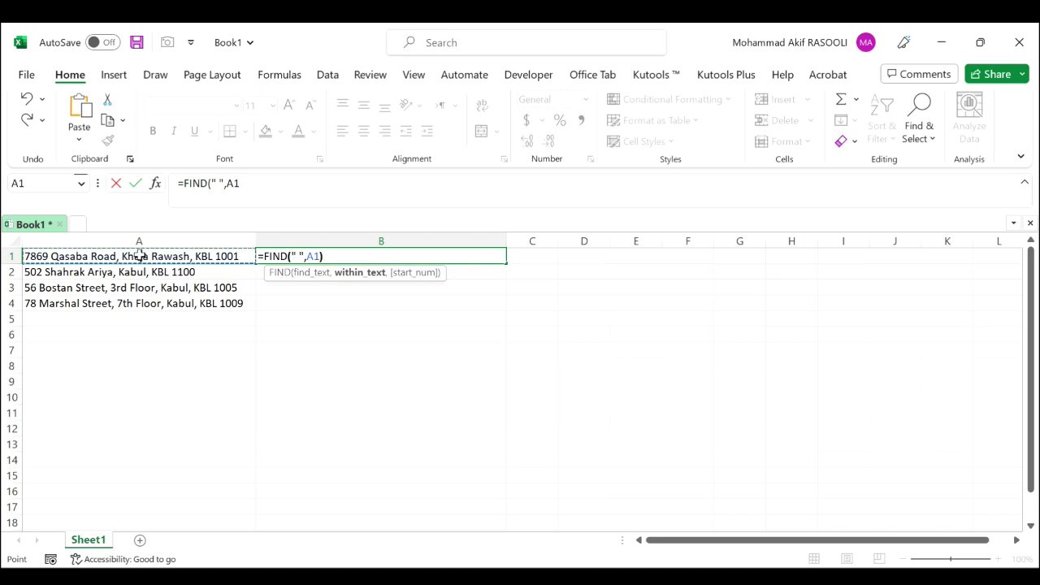
text())
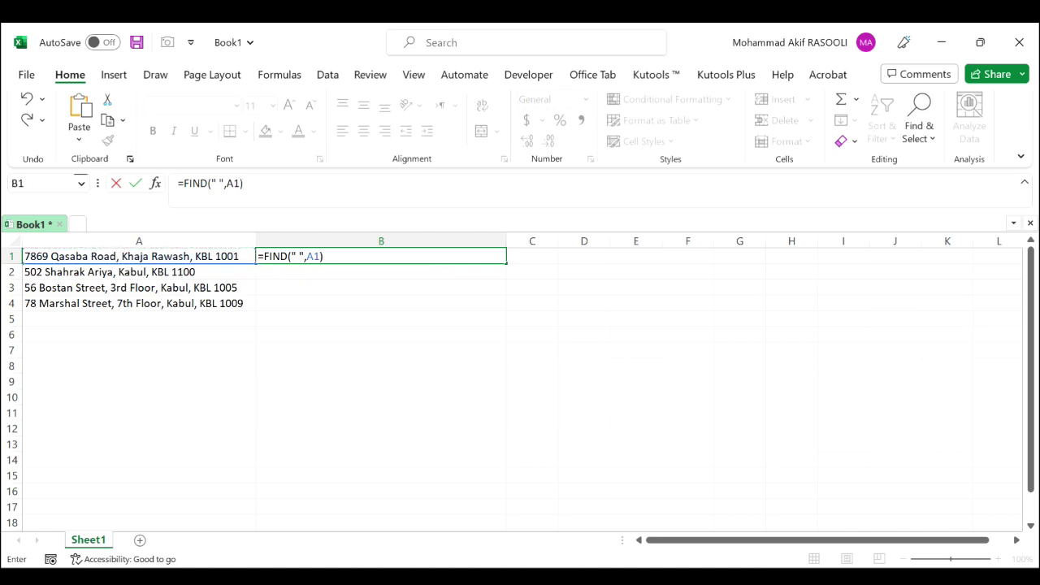
click(264, 257)
text(mi)
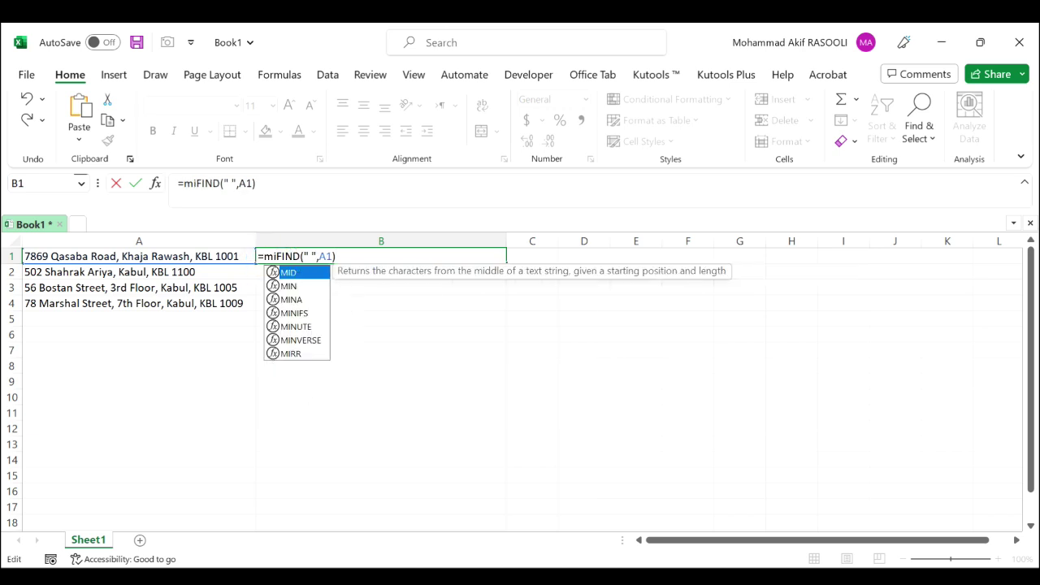
text(d)
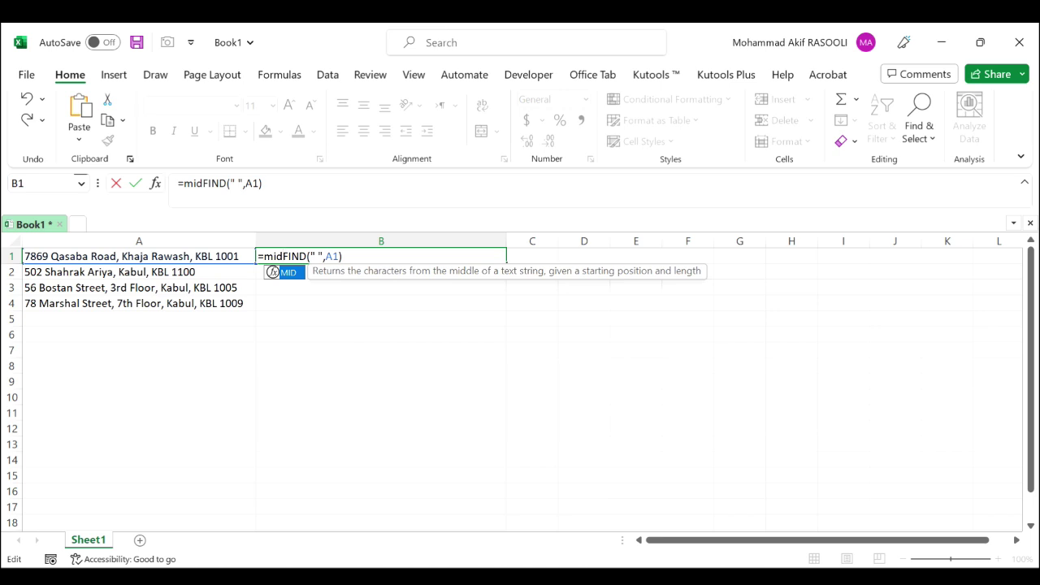
key(Tab)
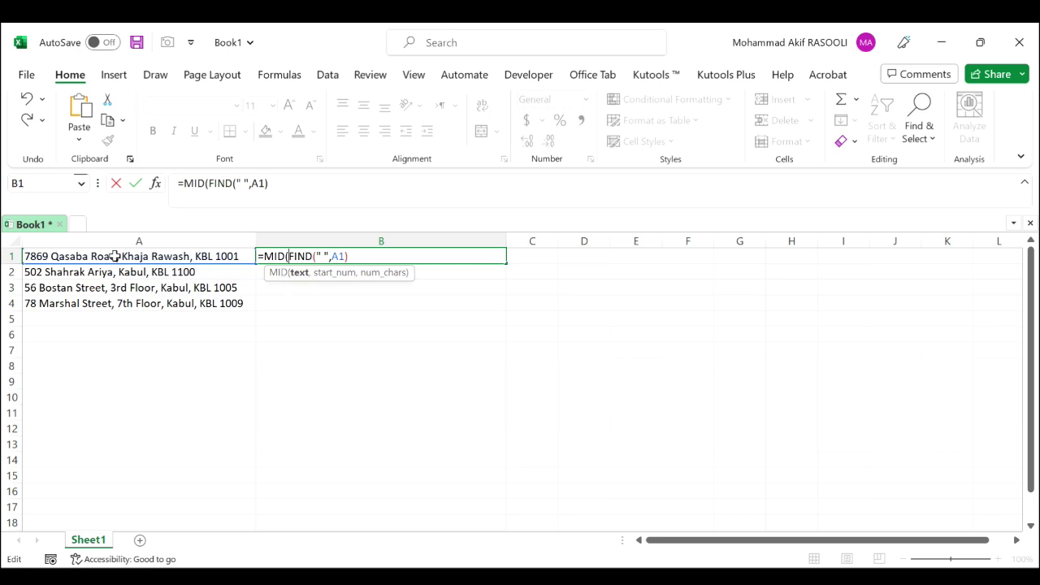
click(115, 257)
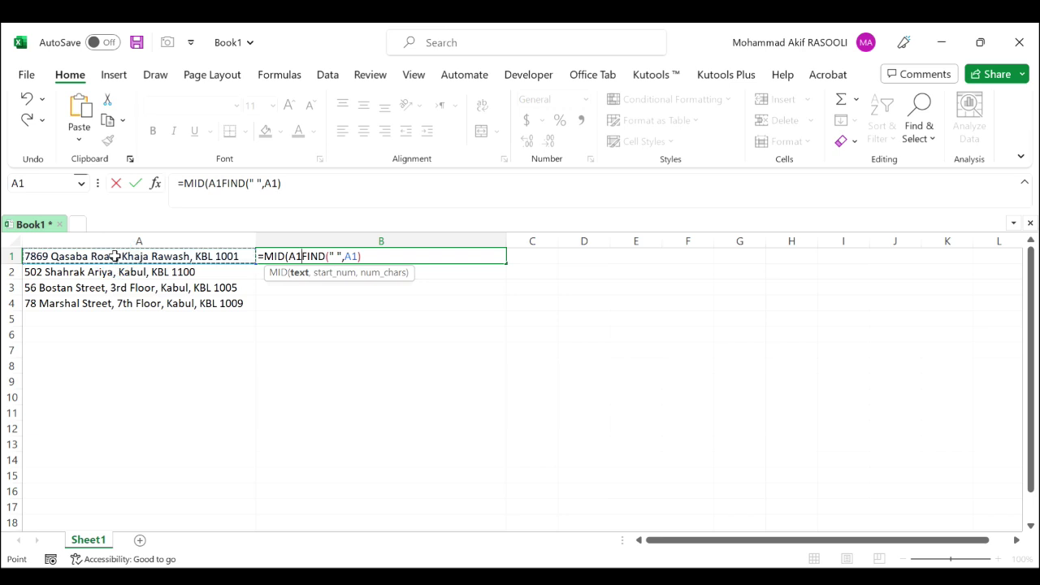
text(,)
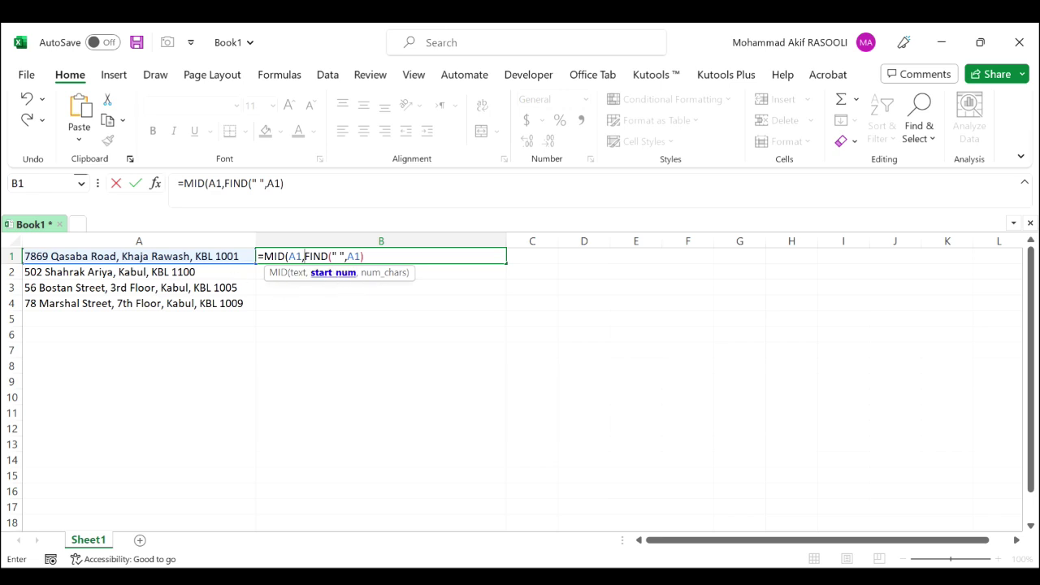
click(374, 257)
text(1,255)
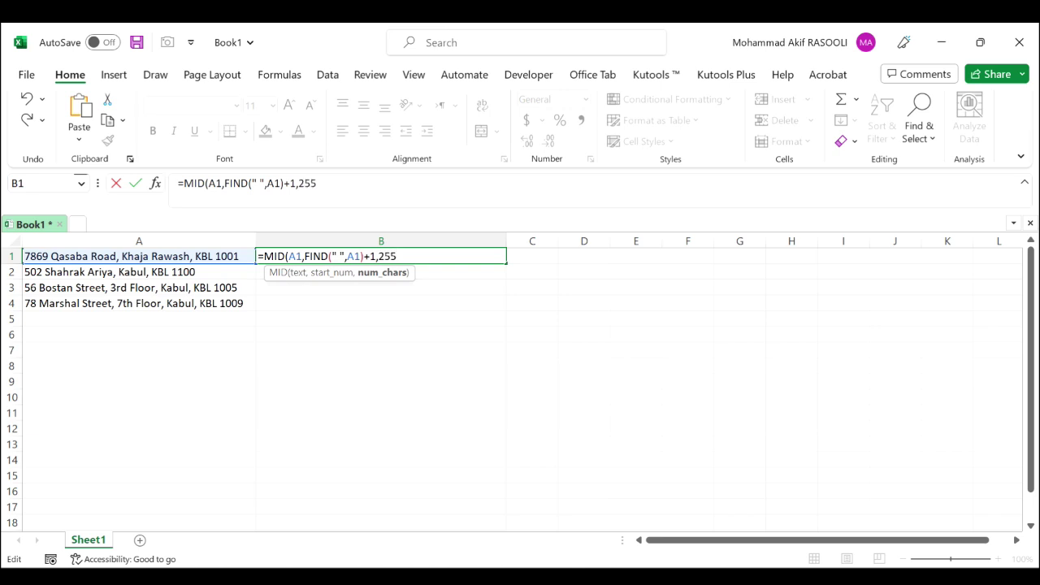
text())
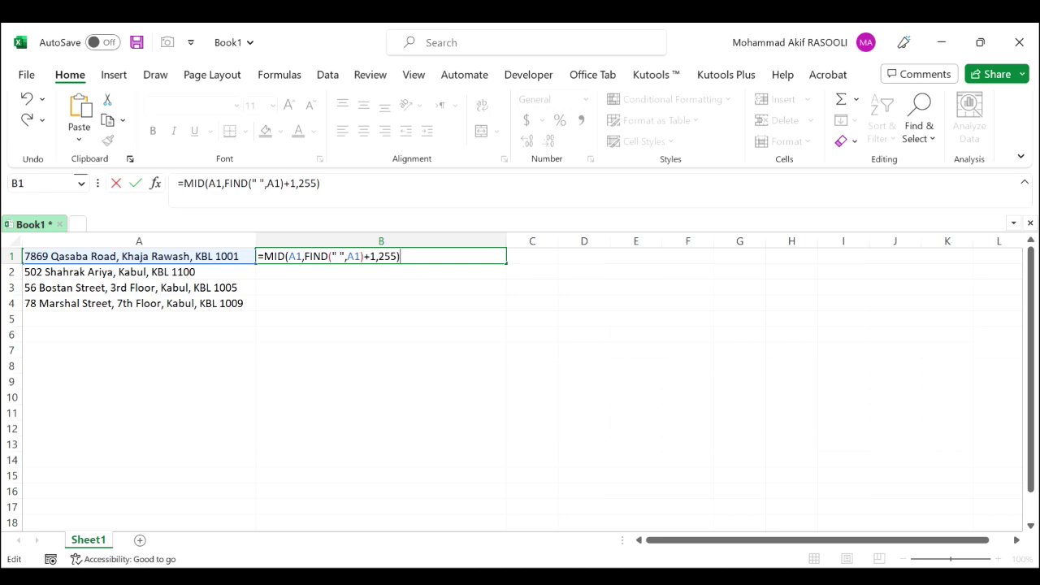
key(Return)
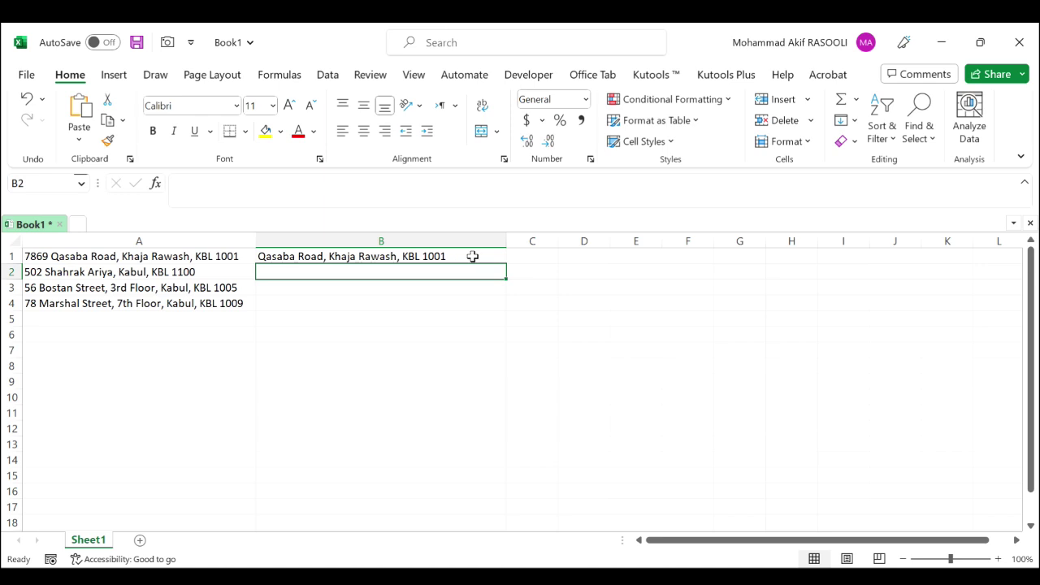
click(473, 256)
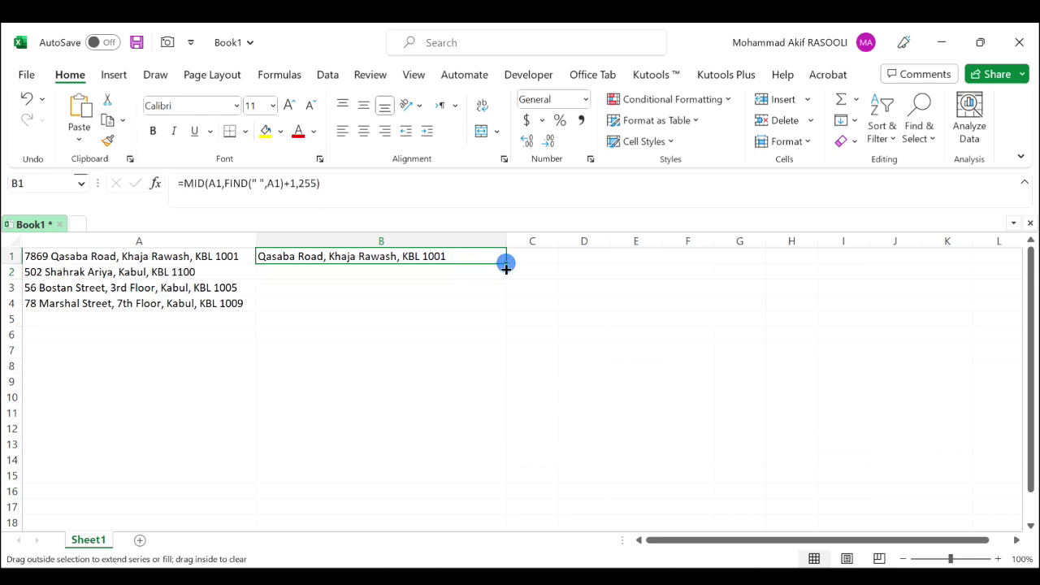
Step: Fill the B1 street formula down through B4, then select B1:B4
drag(506, 263, 497, 312)
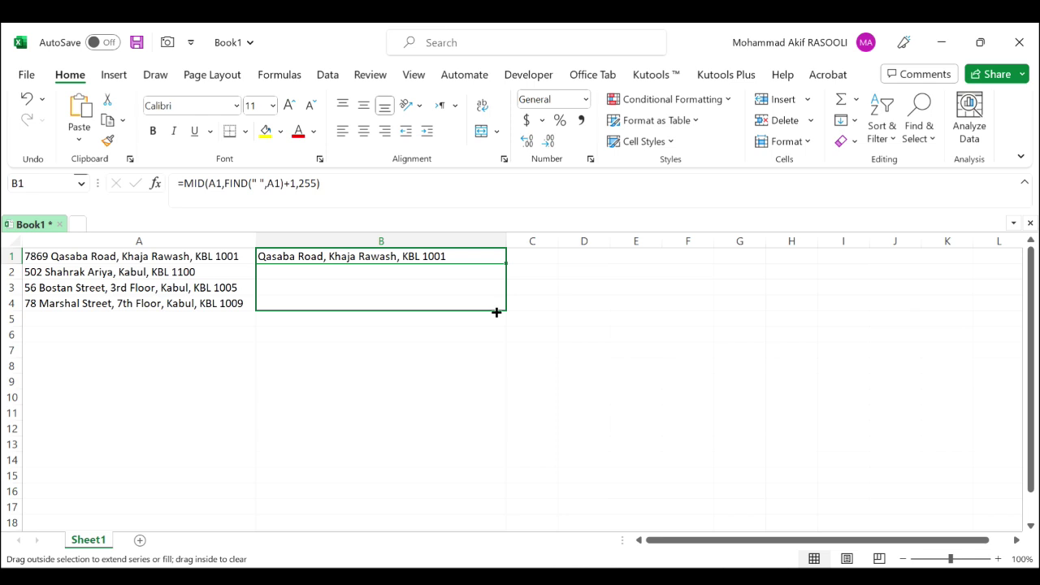
drag(497, 312, 497, 313)
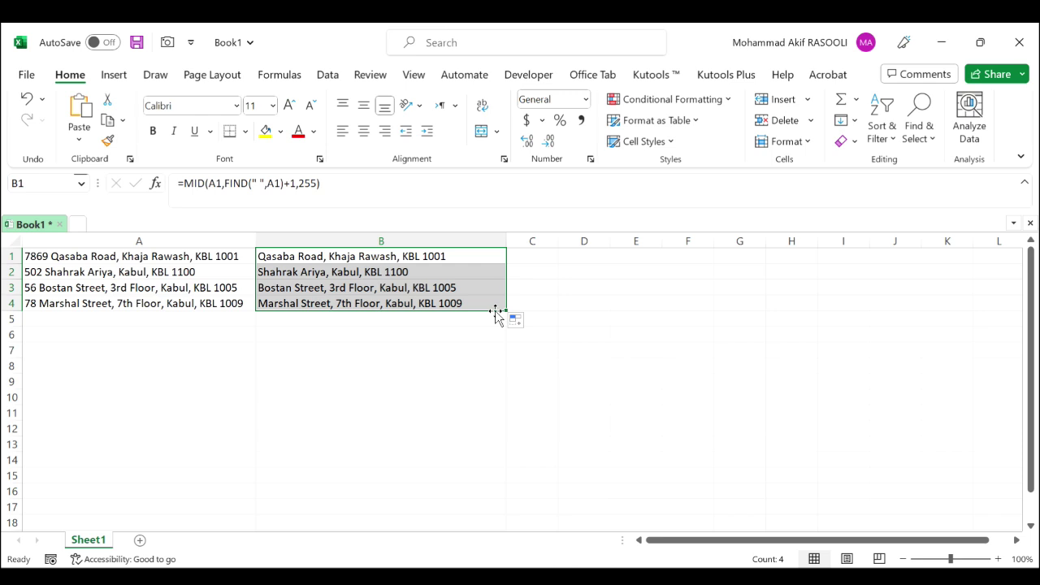
click(457, 337)
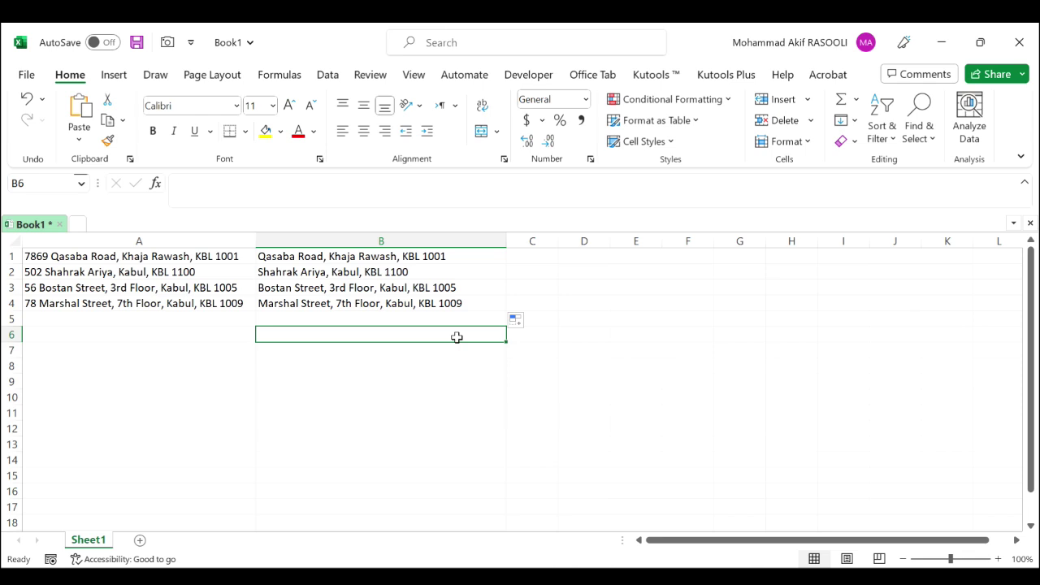
drag(408, 257, 401, 303)
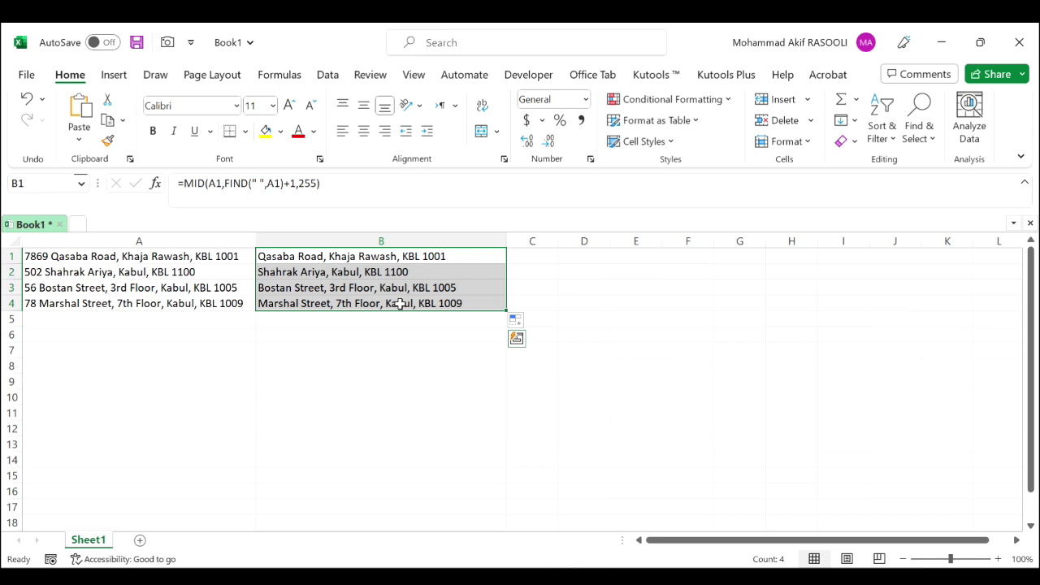
click(335, 76)
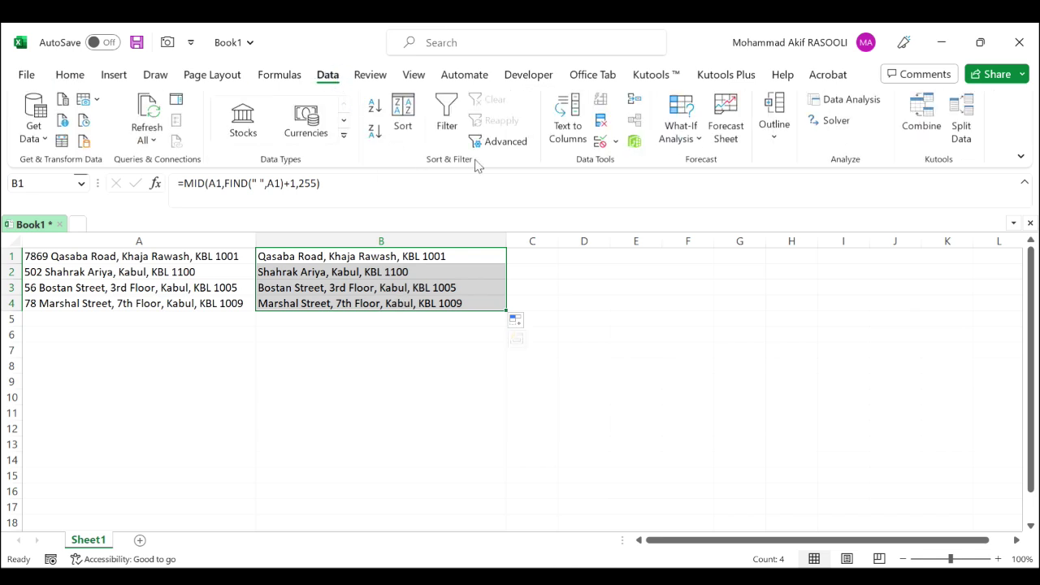
Step: Start a sort on B1:B4, expanding the selection to include the column A addresses
click(407, 126)
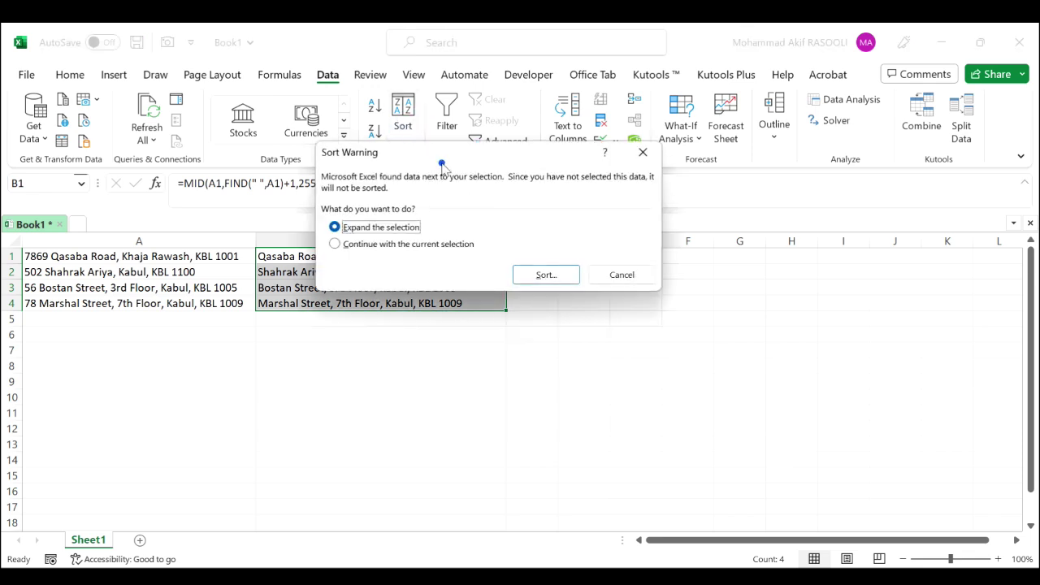
drag(440, 162, 675, 164)
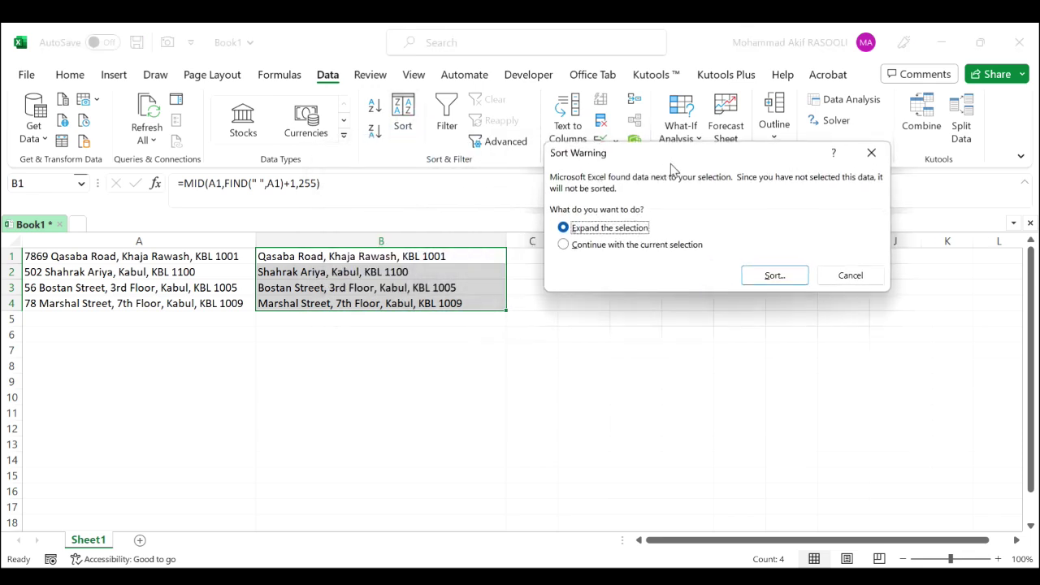
click(613, 234)
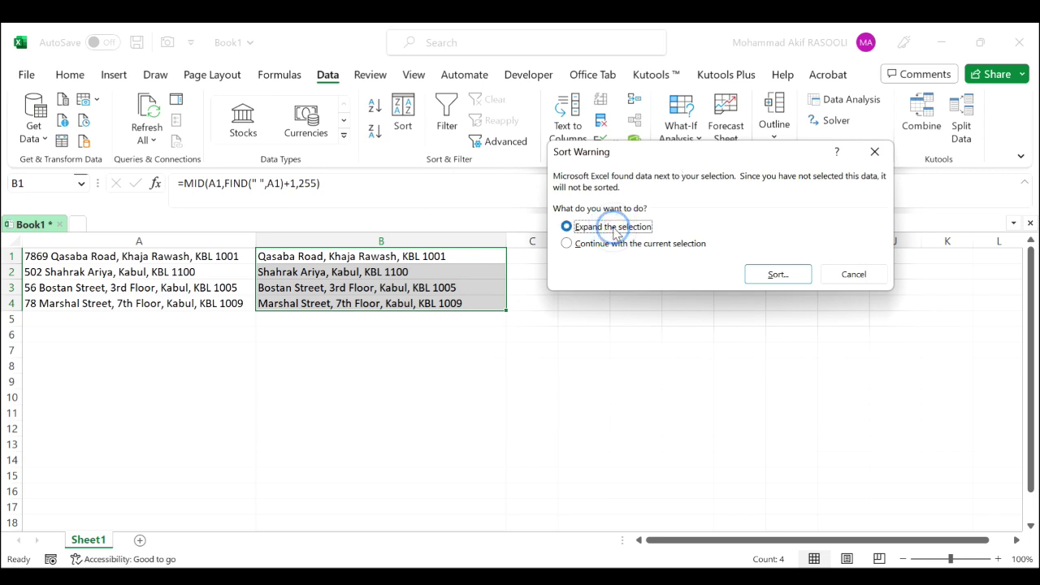
click(778, 275)
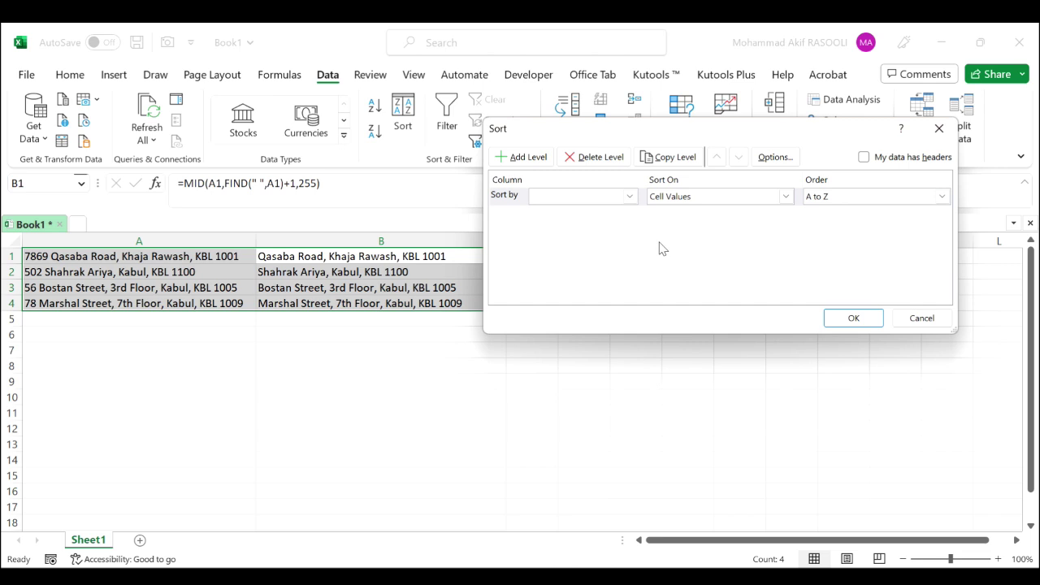
Step: Sort by column B on cell values, A to Z: Bostan, Marshal, Qasaba, Shahrak
click(633, 198)
click(612, 223)
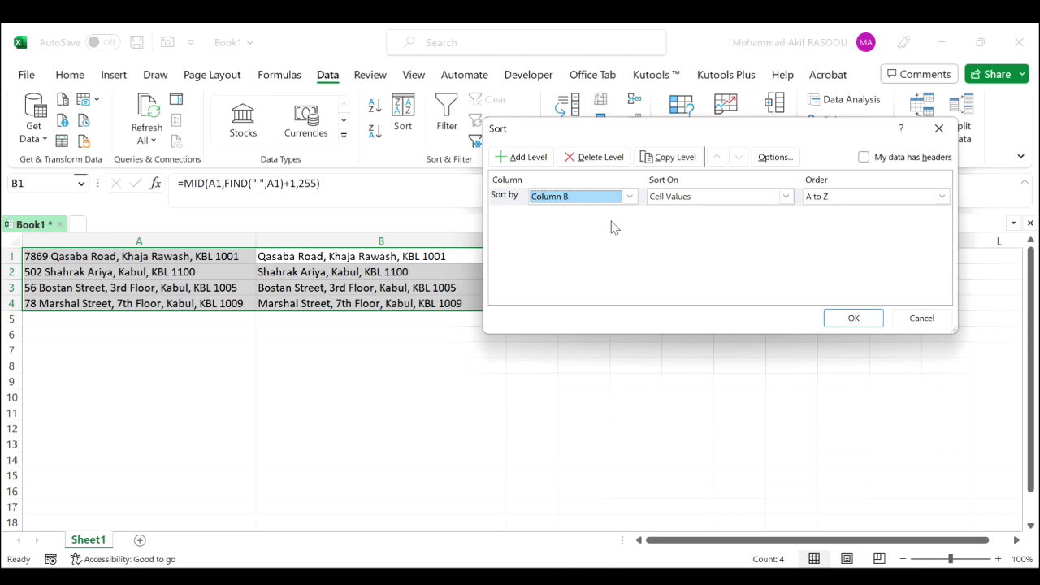
click(784, 199)
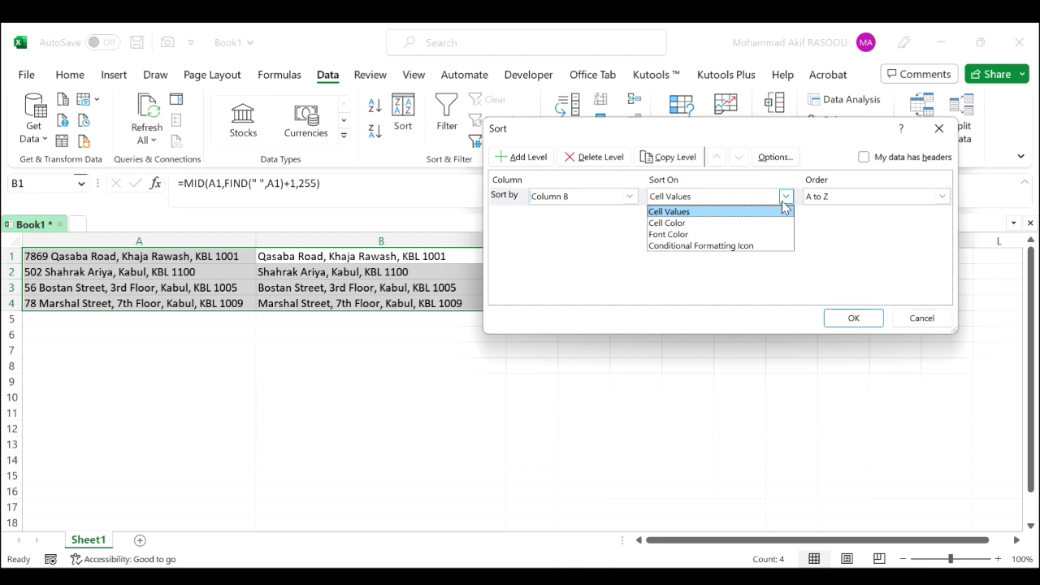
click(675, 212)
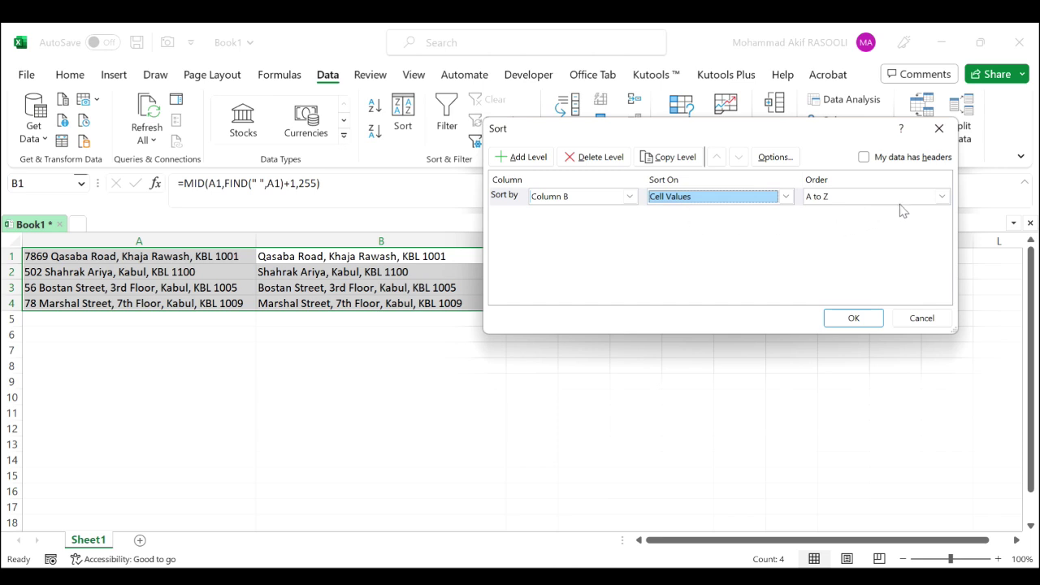
click(941, 199)
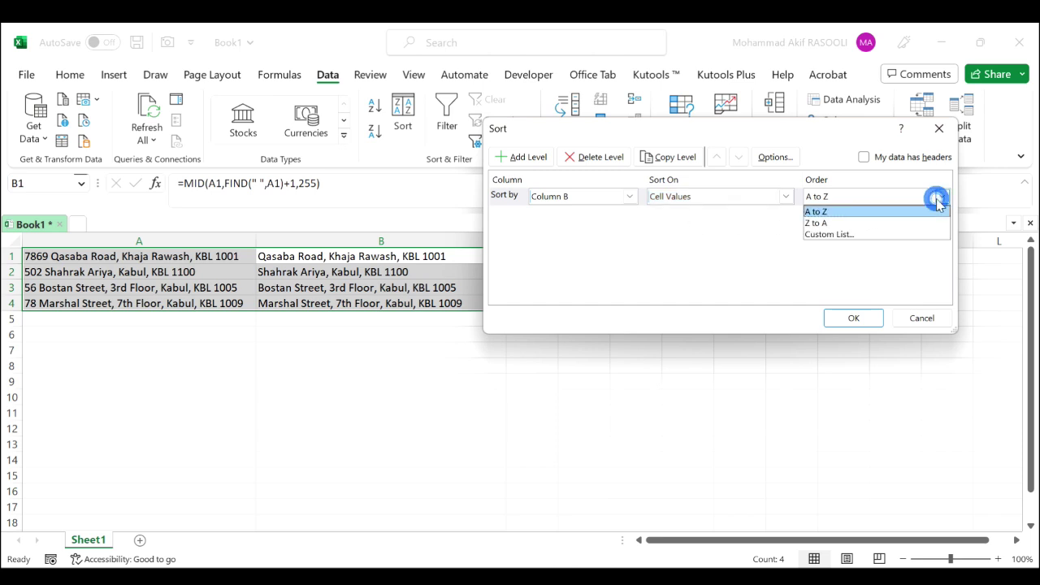
click(891, 213)
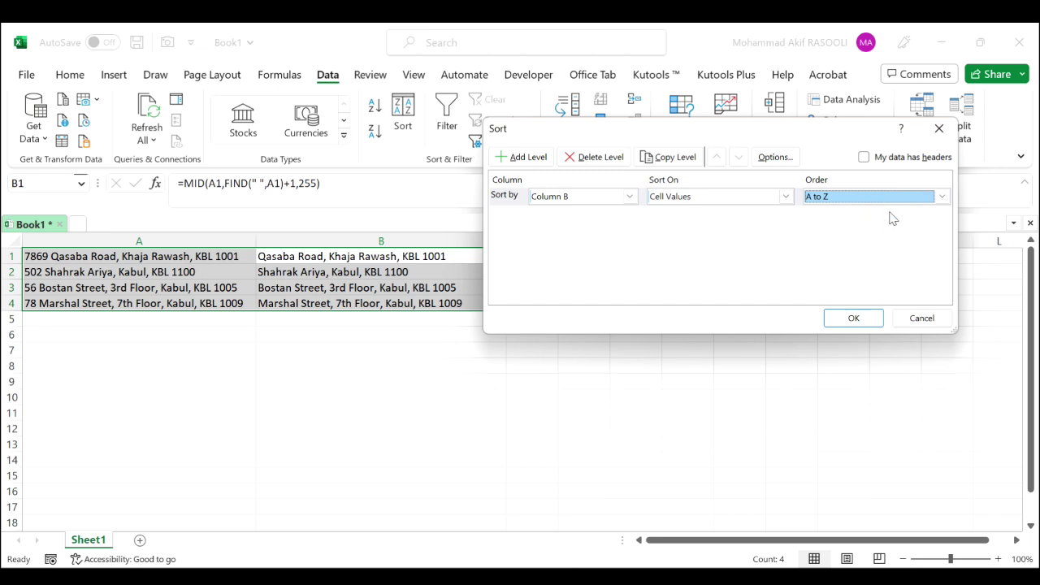
click(853, 319)
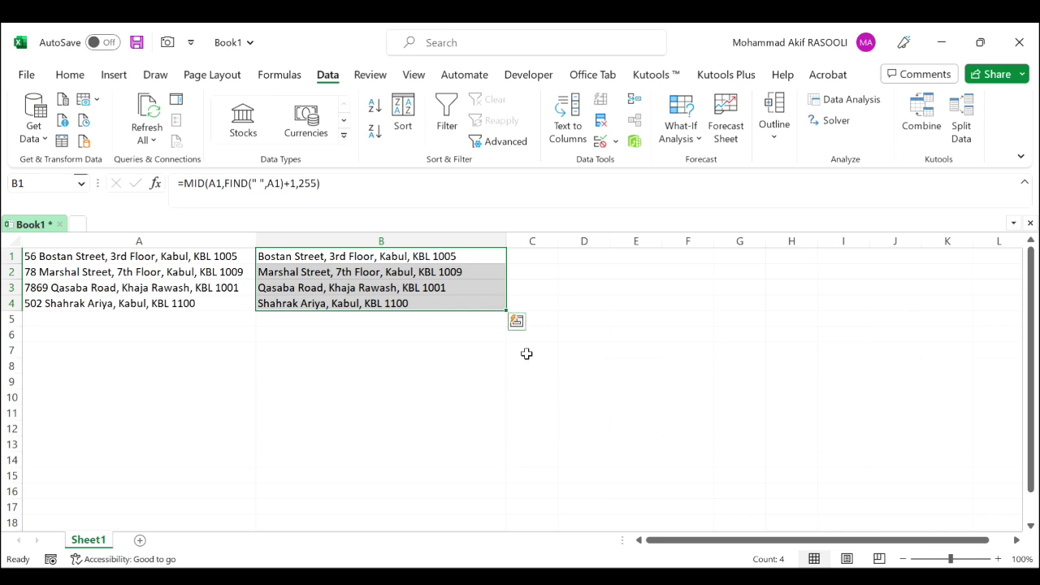
click(562, 345)
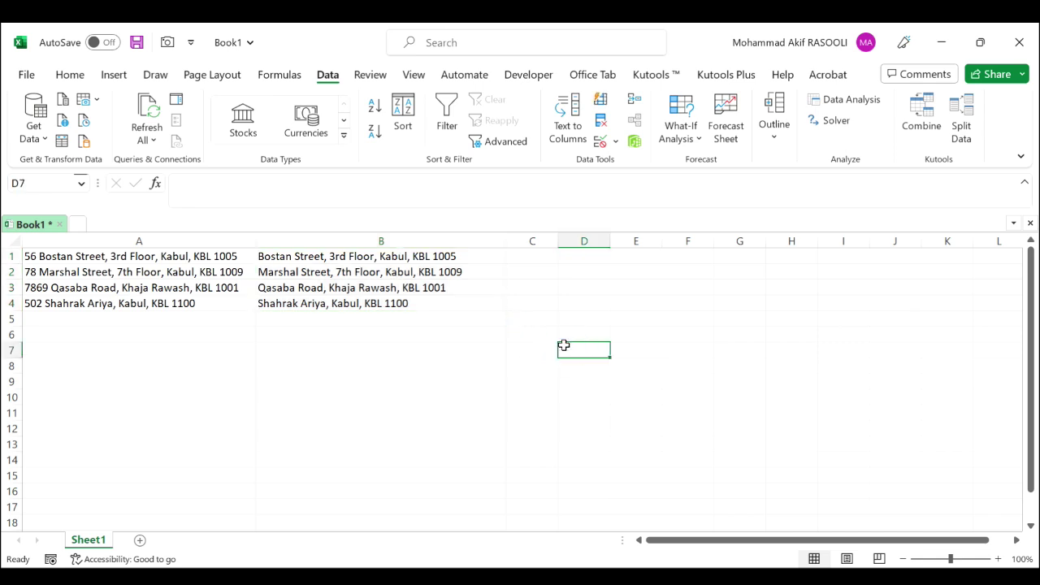